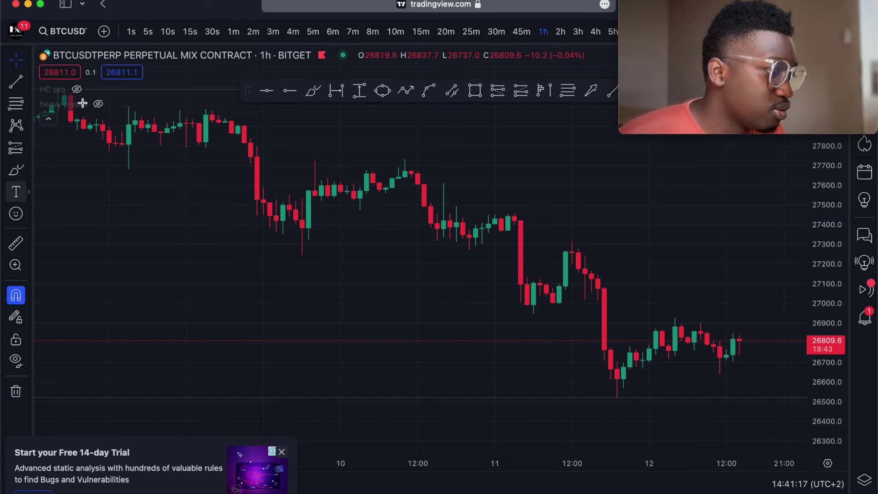
# - Show the hidden HC pro indicator's Buy and Sell signals on the BTCUSDT 1-hour chart
pyautogui.moveTo(65, 92)
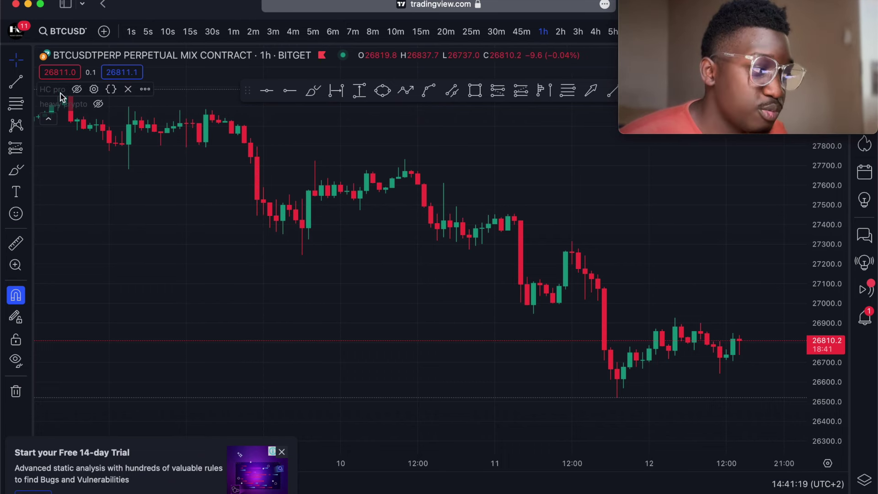
pyautogui.moveTo(55, 106)
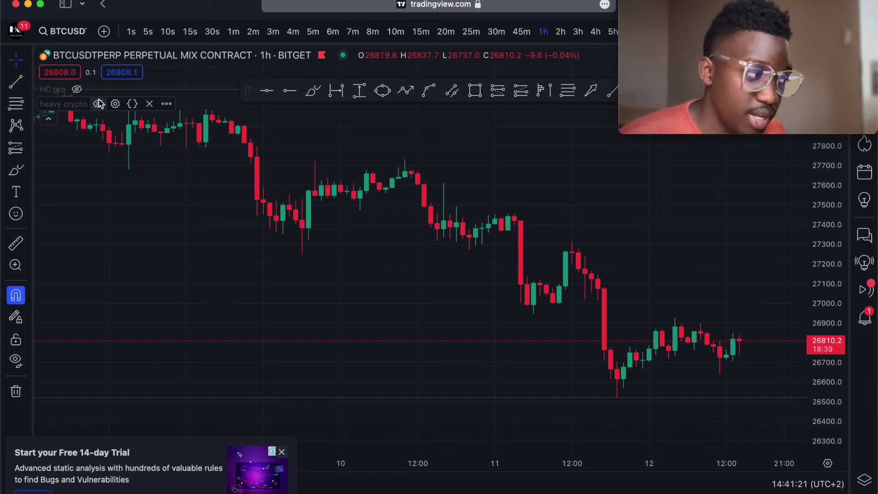
pyautogui.click(99, 104)
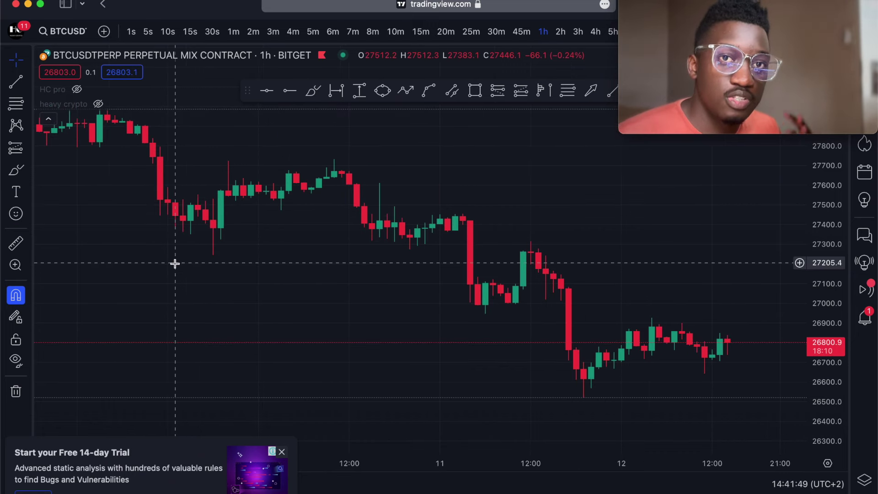
pyautogui.click(77, 89)
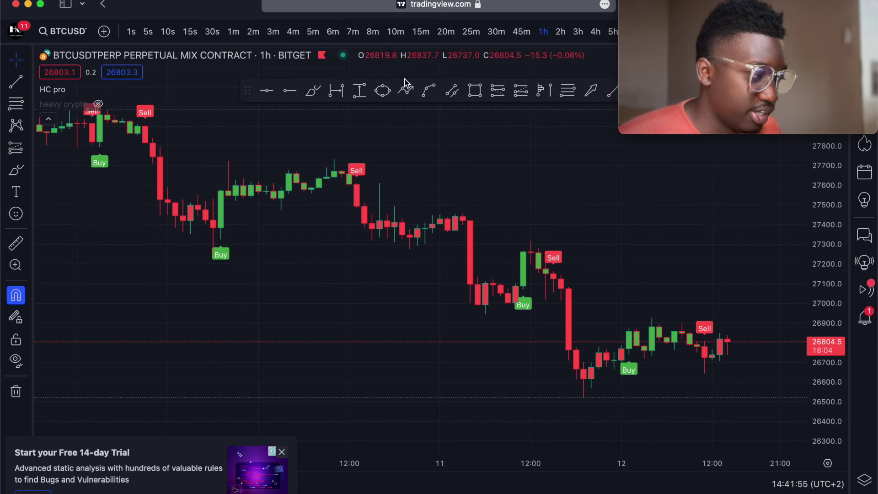
# - Draw two upward arrow markers, from the Buy signals near 27245 and 27003.7 up to the price highs that follow
pyautogui.click(590, 92)
pyautogui.click(213, 255)
pyautogui.click(319, 177)
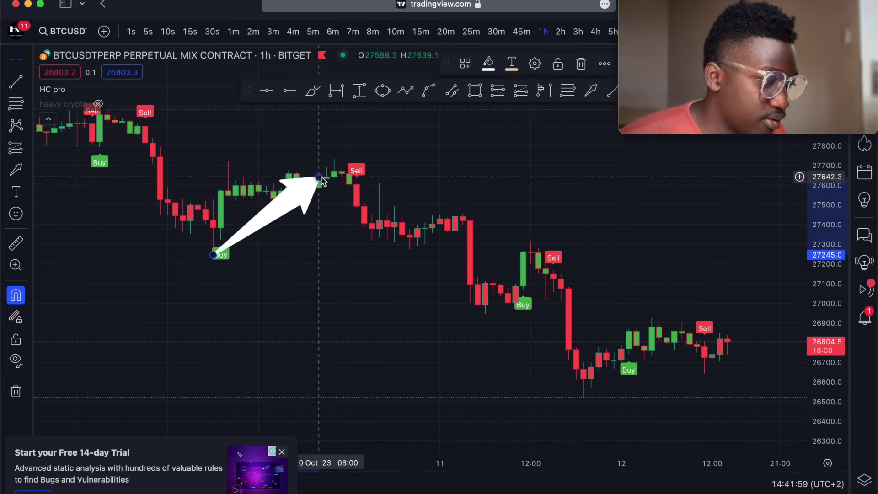
pyautogui.click(590, 90)
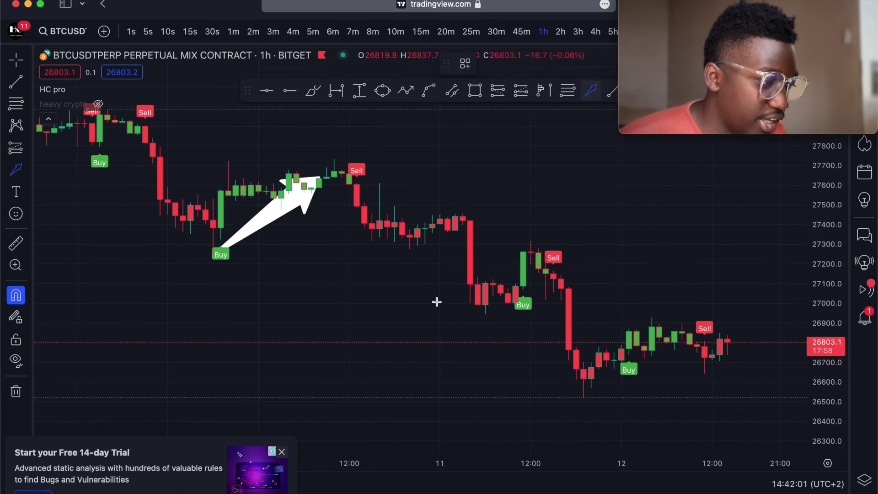
pyautogui.click(516, 298)
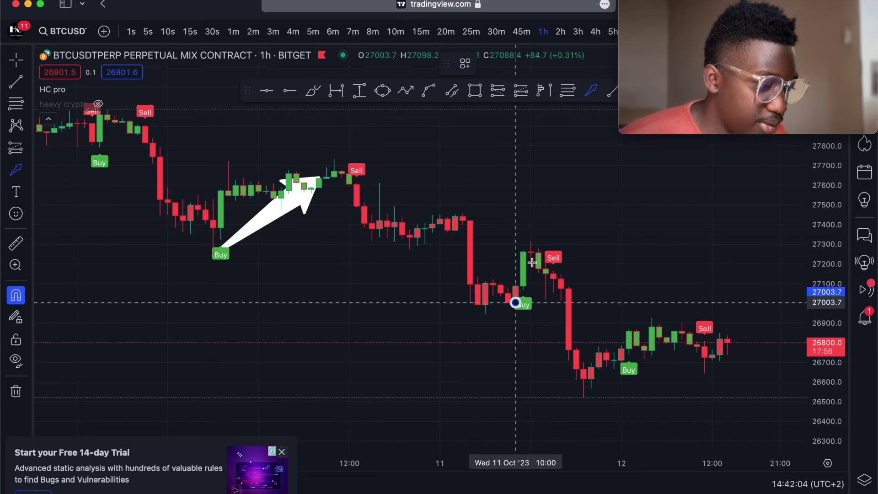
pyautogui.click(533, 255)
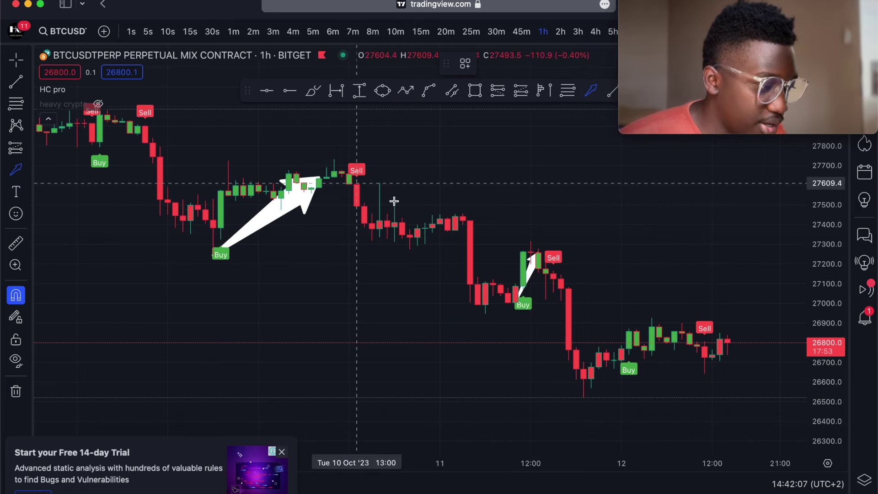
# - Draw two downward arrow markers from the Sell signals, one from 27609.4 to 27131.1 and one from 27125.3 to 26616.7
pyautogui.click(395, 202)
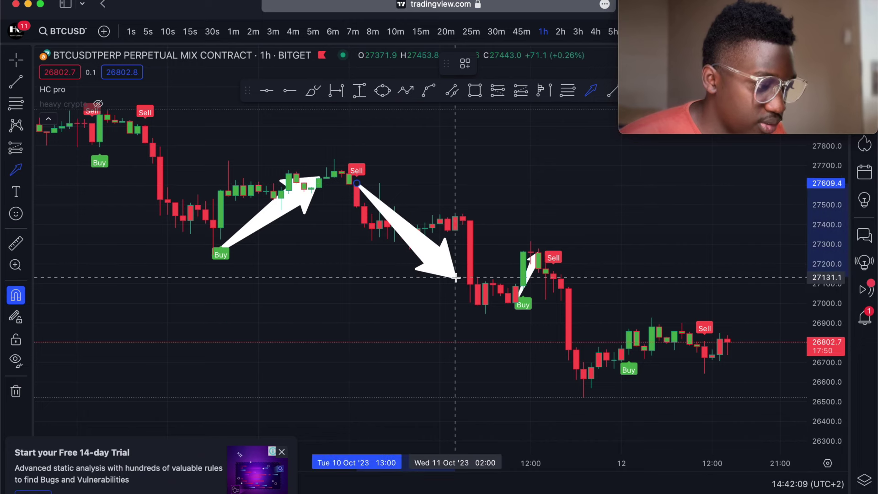
pyautogui.click(455, 278)
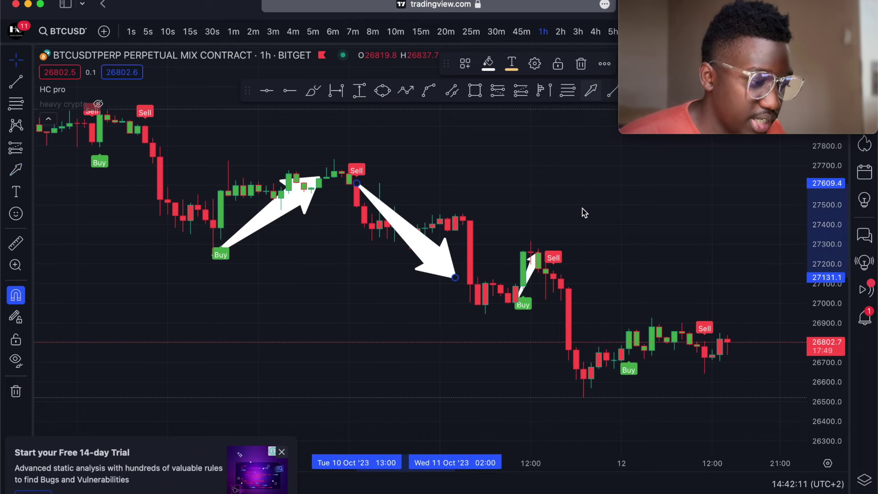
pyautogui.click(553, 278)
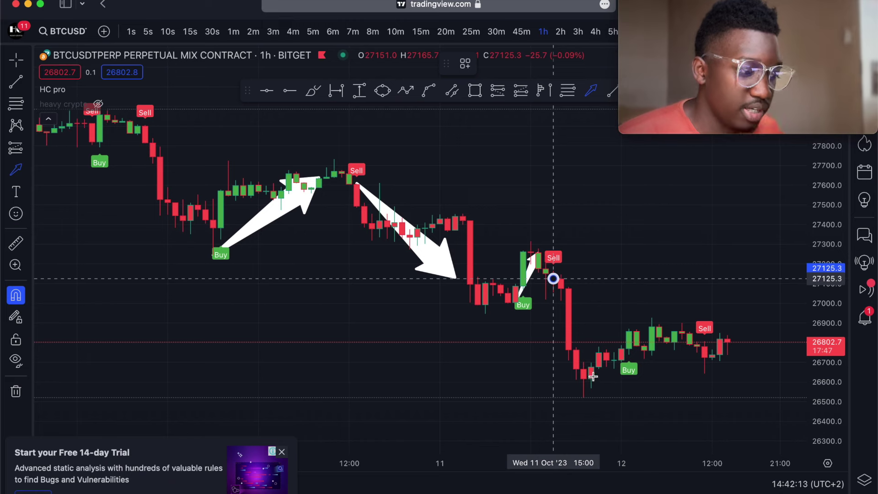
pyautogui.click(591, 378)
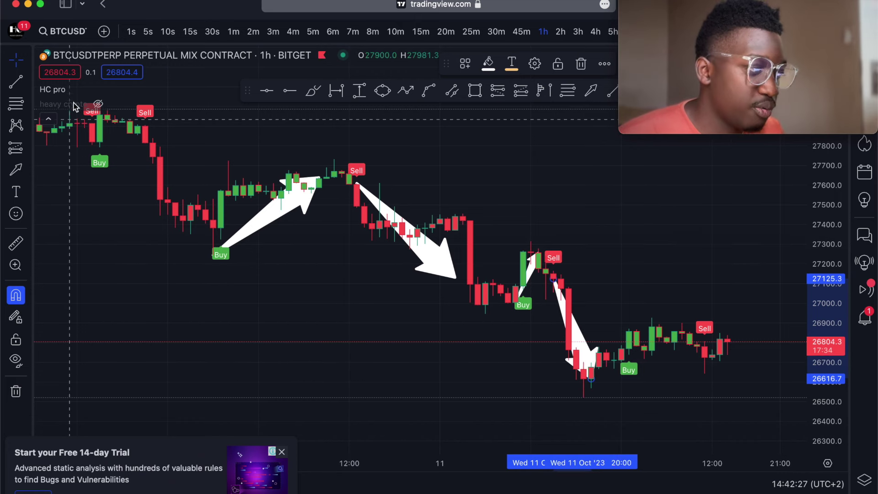
# - Hide the HC pro indicator and show the heavy crypto indicator on the chart instead
pyautogui.moveTo(77, 91)
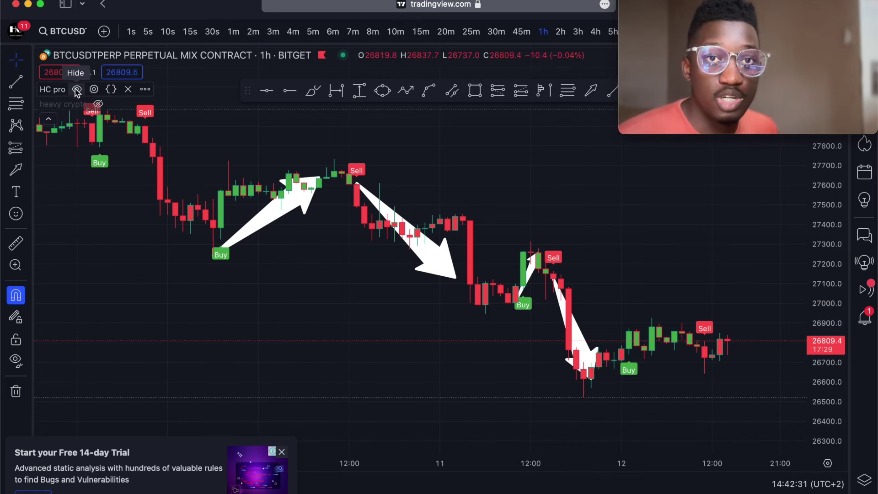
pyautogui.click(76, 89)
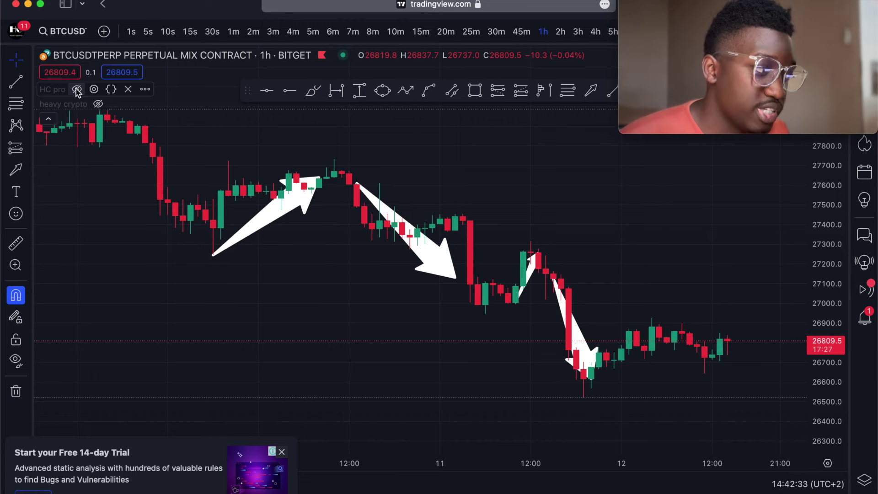
pyautogui.click(98, 104)
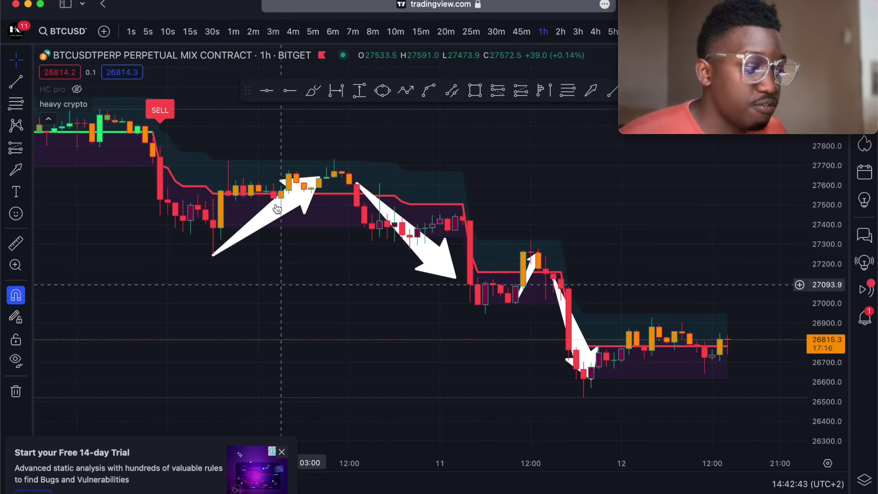
# - Delete the large upward arrow and the downward arrows from the chart
pyautogui.click(267, 220)
pyautogui.press('Delete')
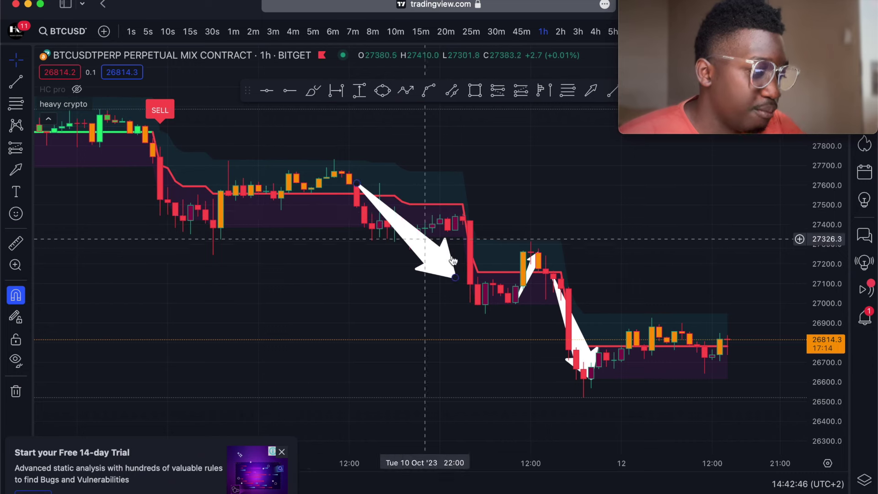
pyautogui.click(439, 260)
pyautogui.press('Delete')
# - Examine the heavy crypto indicator's BUY and SELL signals and trend bands over the earlier price history
pyautogui.scroll(-3, 515, 401)
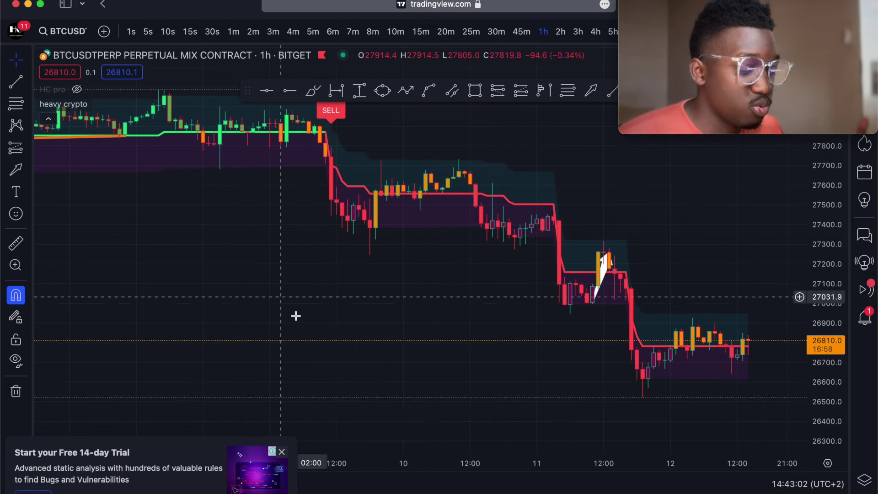
pyautogui.hscroll(-3, 536, 281)
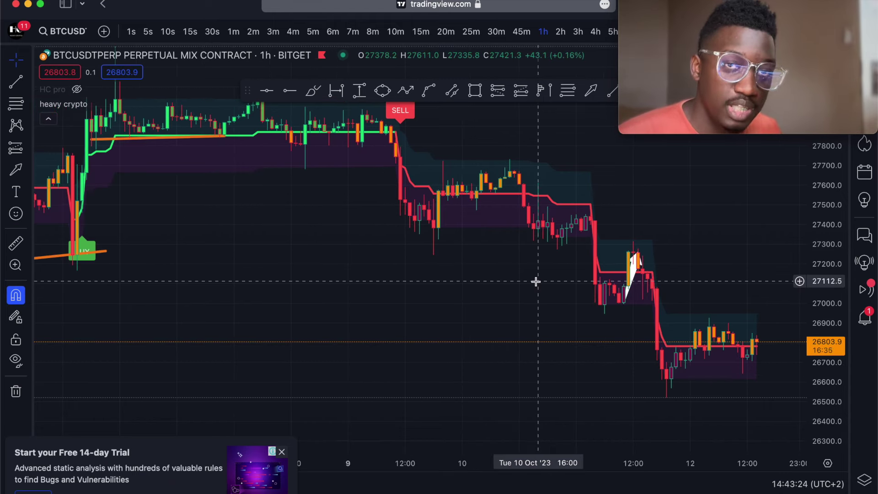
pyautogui.scroll(-5, 547, 455)
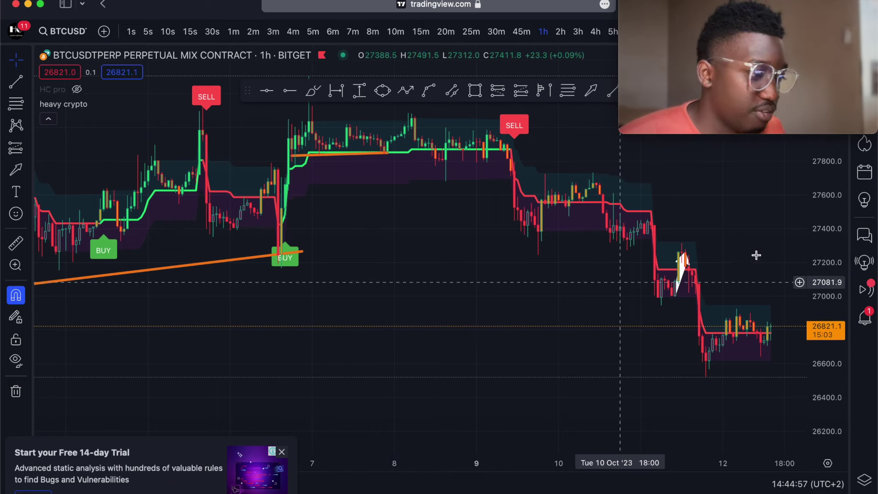
pyautogui.moveTo(608, 466); pyautogui.dragTo(521, 478)
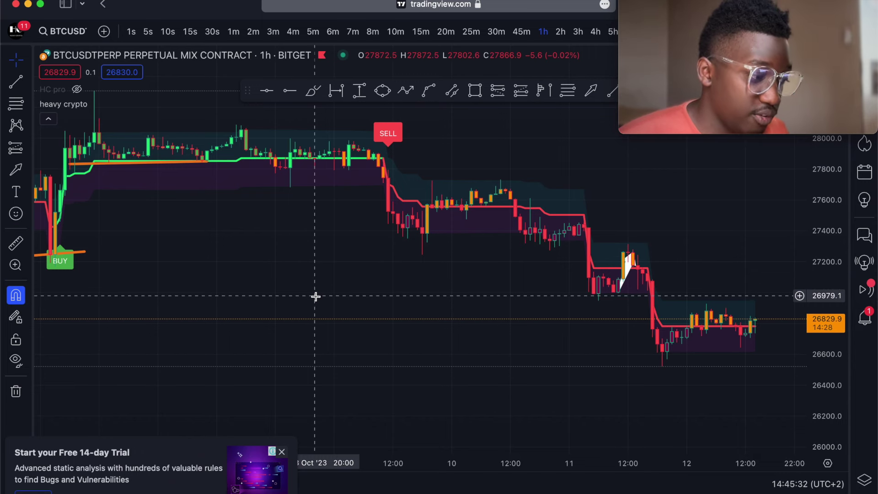
pyautogui.scroll(-3, 373, 221)
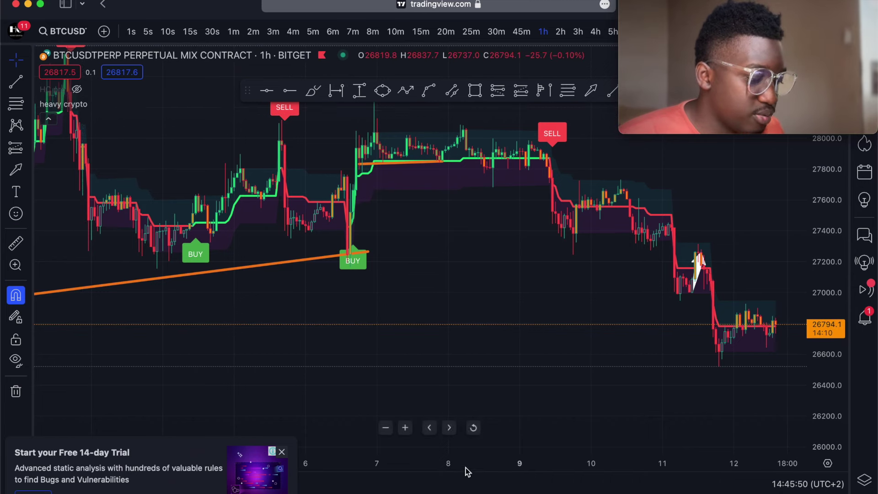
pyautogui.scroll(3, 322, 478)
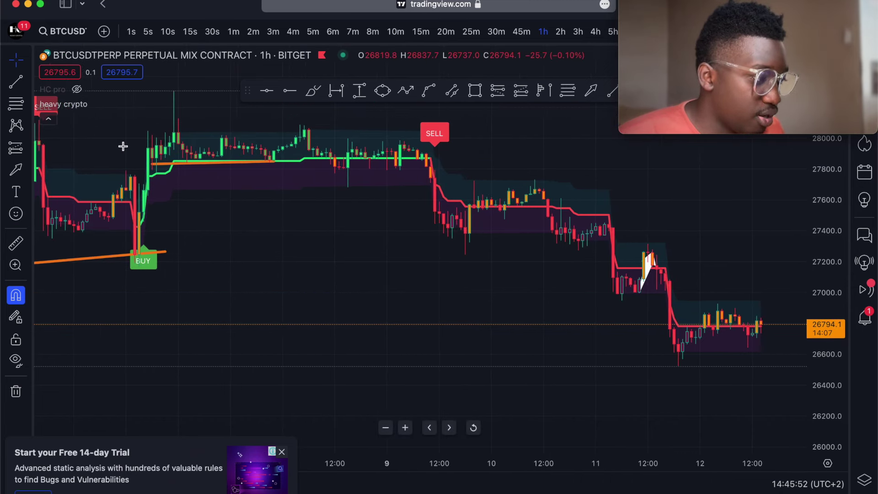
pyautogui.moveTo(87, 102)
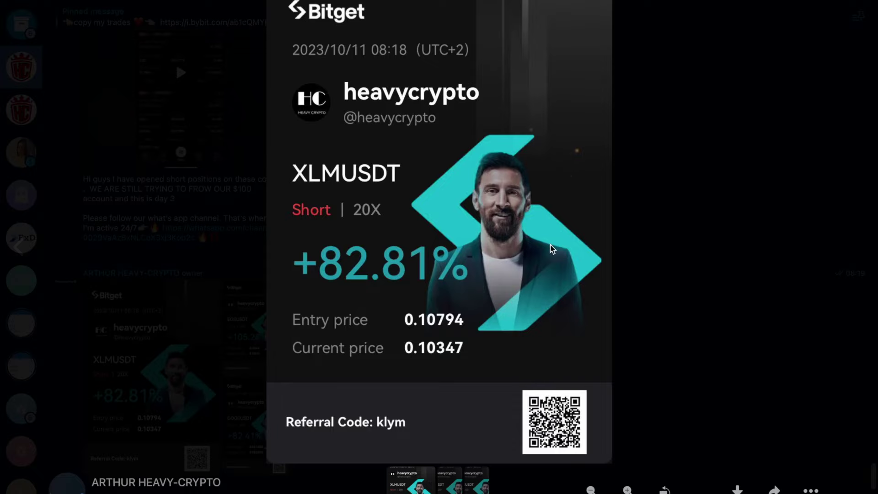
# - View the XLMUSDT and EOSUSDT short trade result cards in Telegram and return to the TradingView chart
pyautogui.click(716, 208)
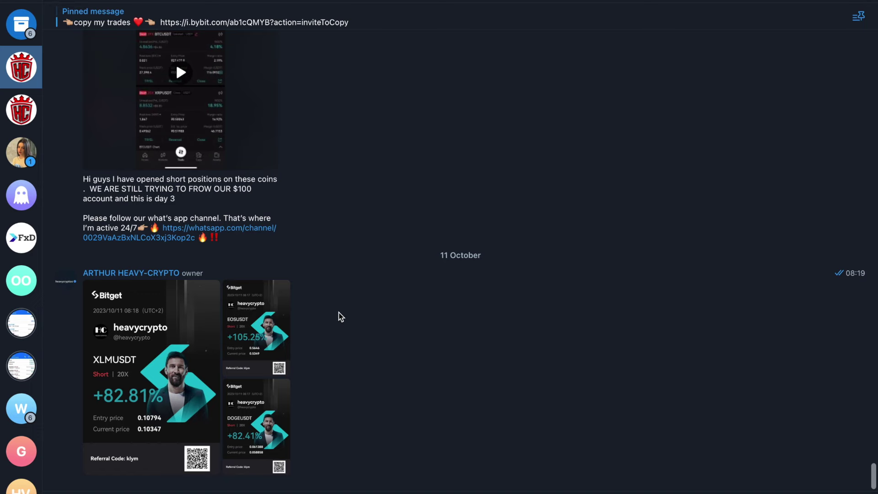
pyautogui.click(284, 330)
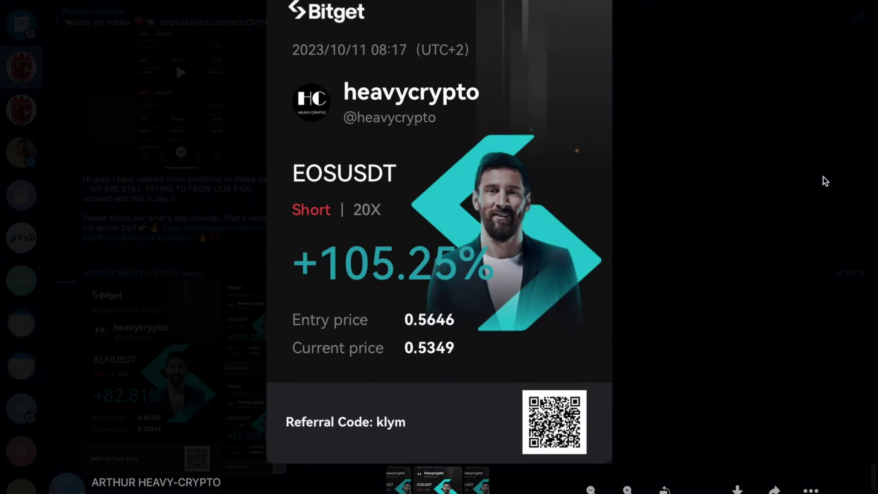
pyautogui.click(736, 177)
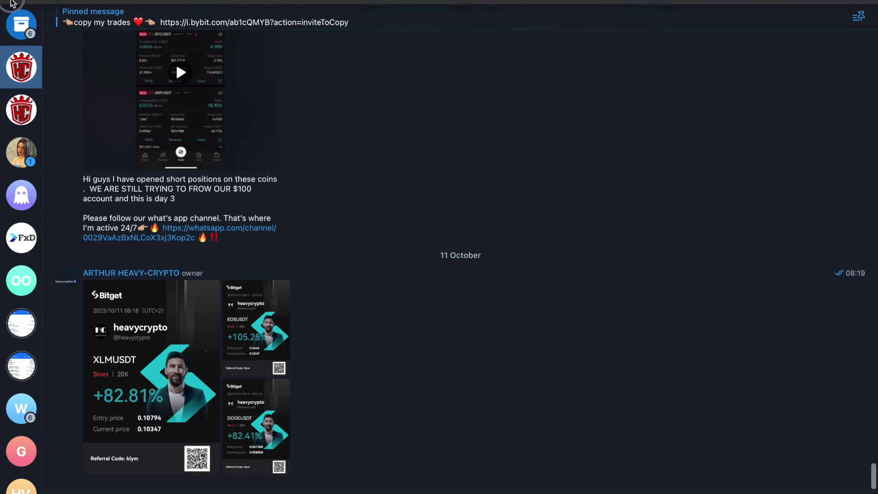
pyautogui.hotkey('ctrl', 'Left')
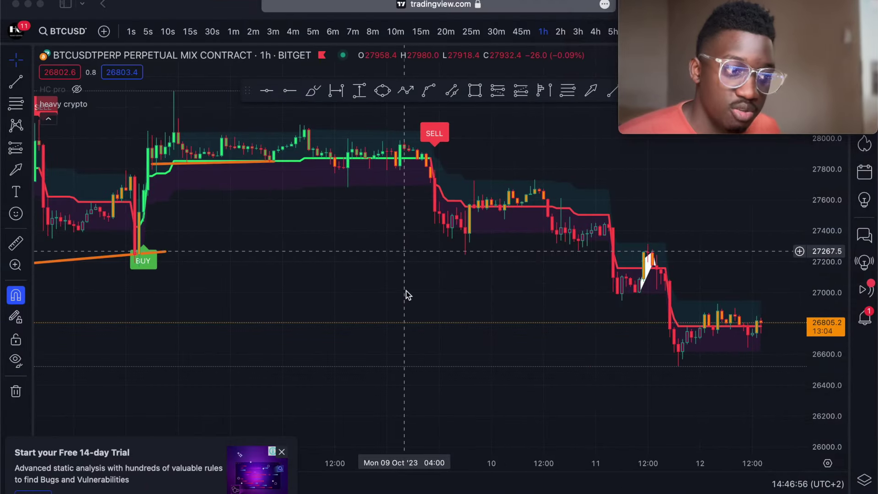
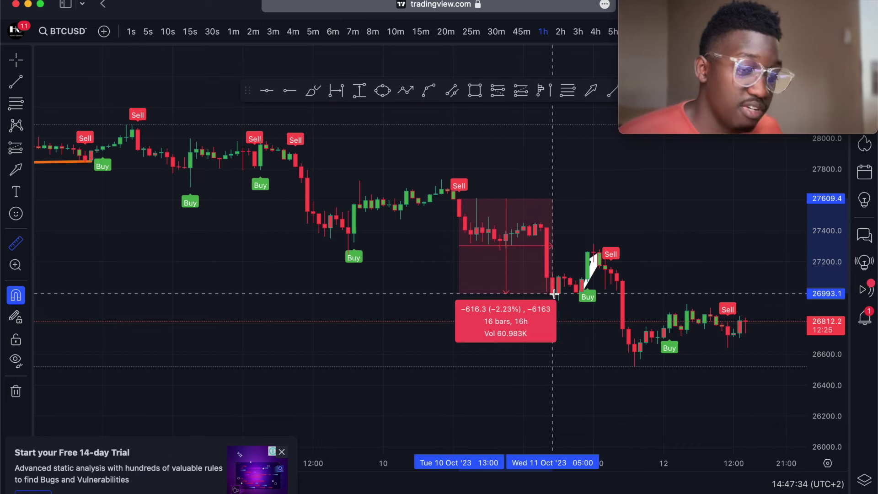
# - Measure the price drop from the Sell signal at 10 Oct 13:00 to 11 Oct 05:00, and clear the measurement
pyautogui.click(554, 294)
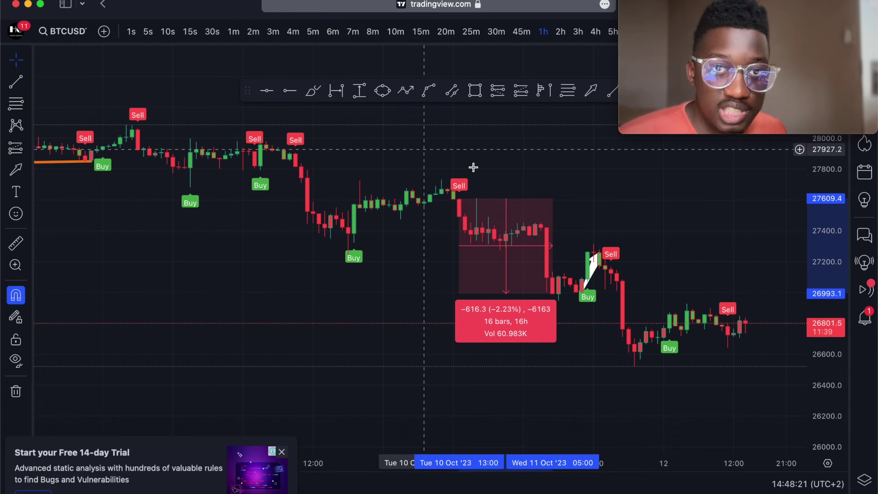
pyautogui.click(524, 174)
# - Overlay the heavy crypto indicator on the HC pro signals, and hide both indicators
pyautogui.click(98, 104)
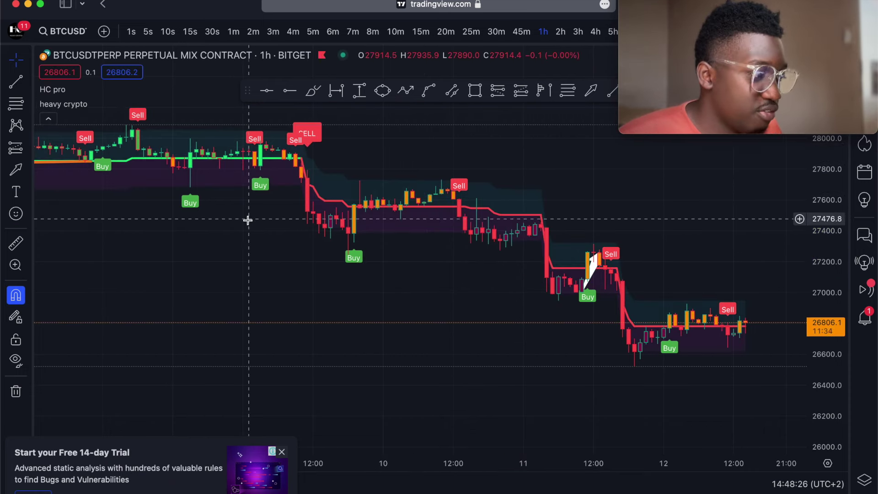
pyautogui.click(98, 105)
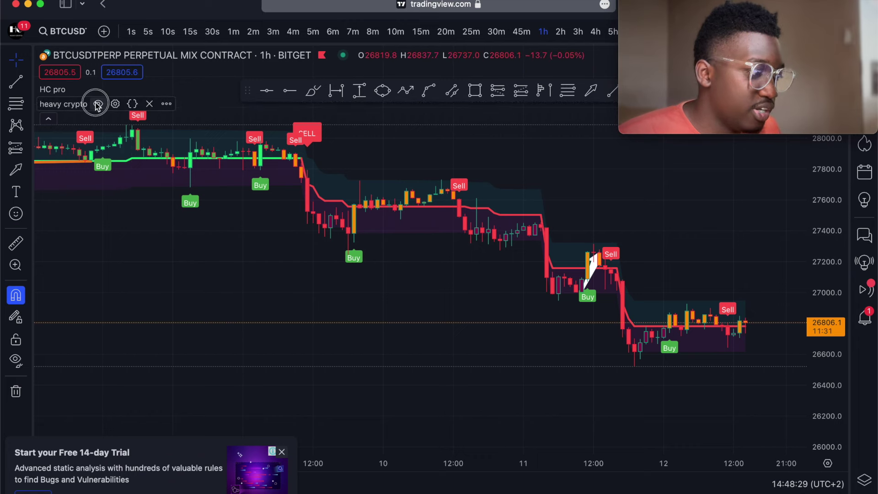
pyautogui.click(77, 89)
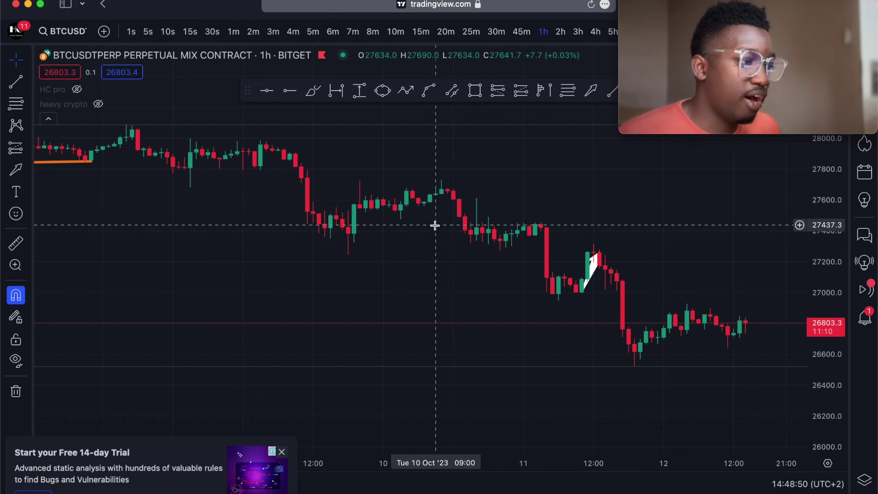
# - Switch the chart timeframe to 15 minutes and to 4 hours, moving the Movie Recording window off the timeframe options
pyautogui.click(417, 31)
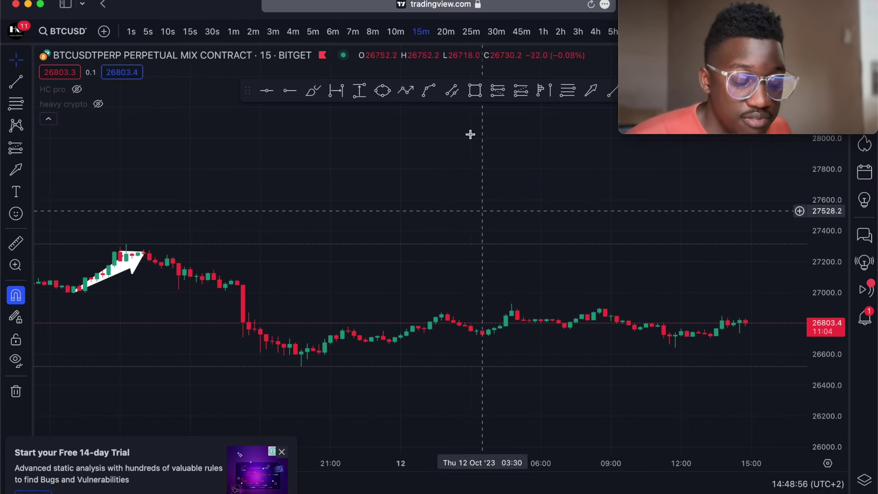
pyautogui.moveTo(677, 41)
pyautogui.moveTo(679, 1); pyautogui.dragTo(542, 132)
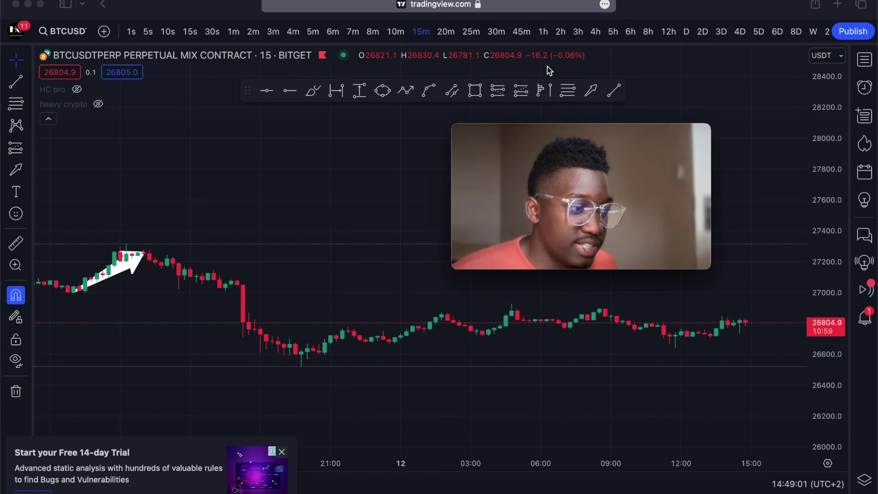
pyautogui.click(351, 263)
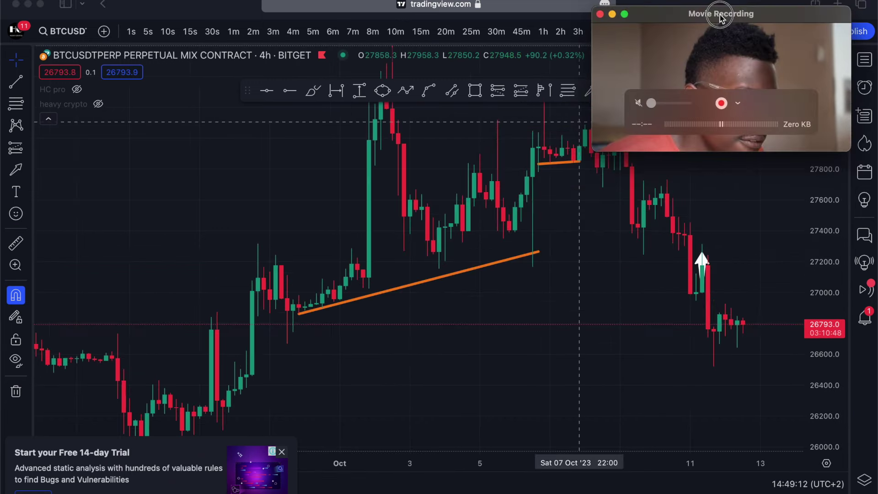
# - Move the Movie Recording window aside and unhide the heavy crypto and HC pro indicators on the 4-hour chart
pyautogui.moveTo(721, 17); pyautogui.dragTo(746, 1)
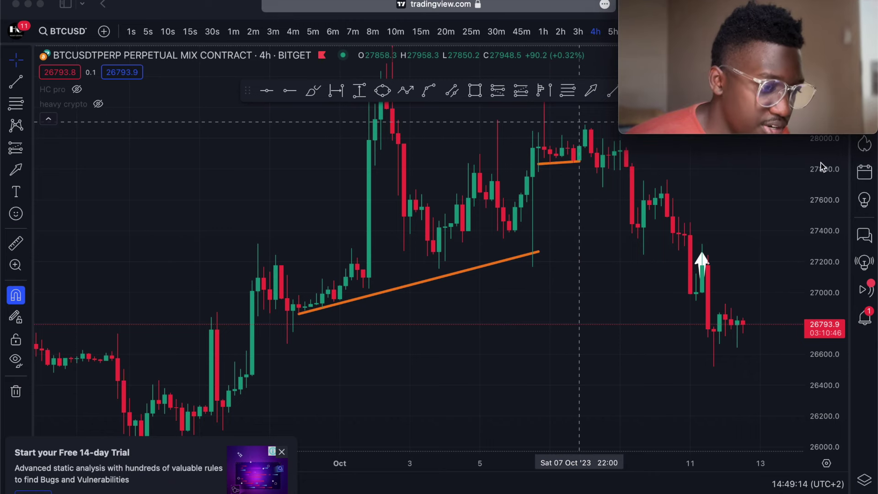
pyautogui.moveTo(821, 170); pyautogui.dragTo(819, 206)
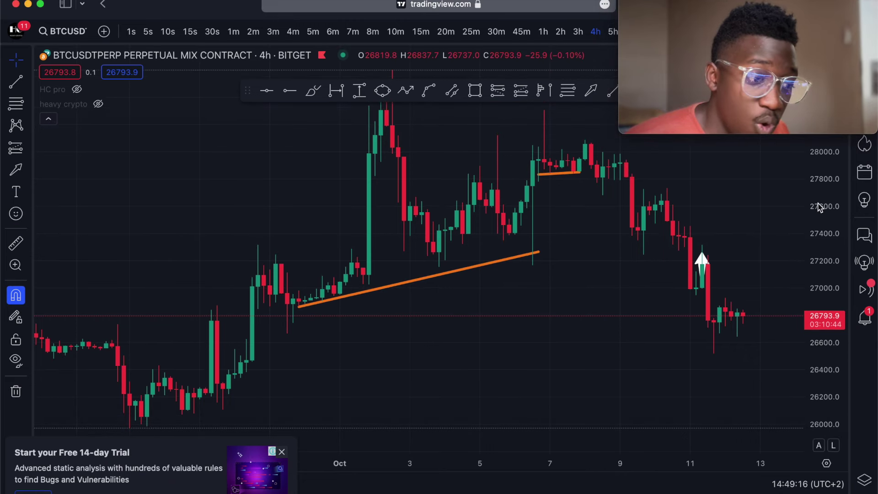
pyautogui.click(98, 103)
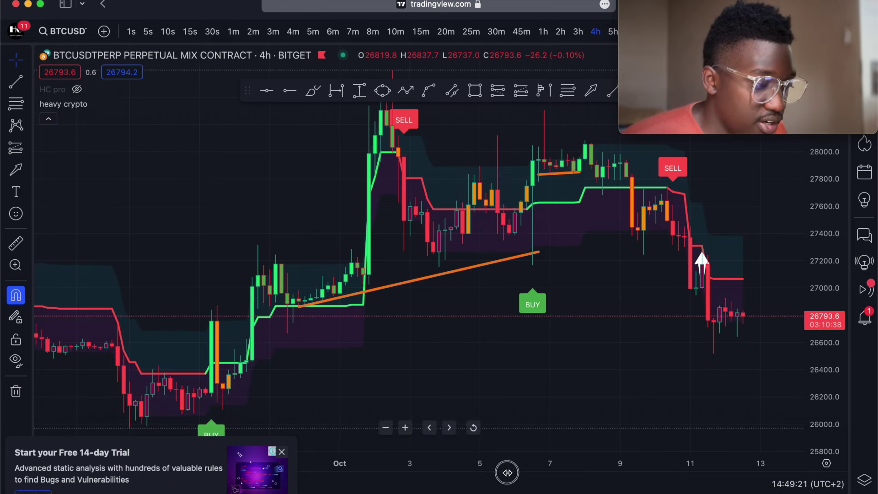
pyautogui.scroll(3, 504, 473)
pyautogui.moveTo(825, 219); pyautogui.dragTo(825, 245)
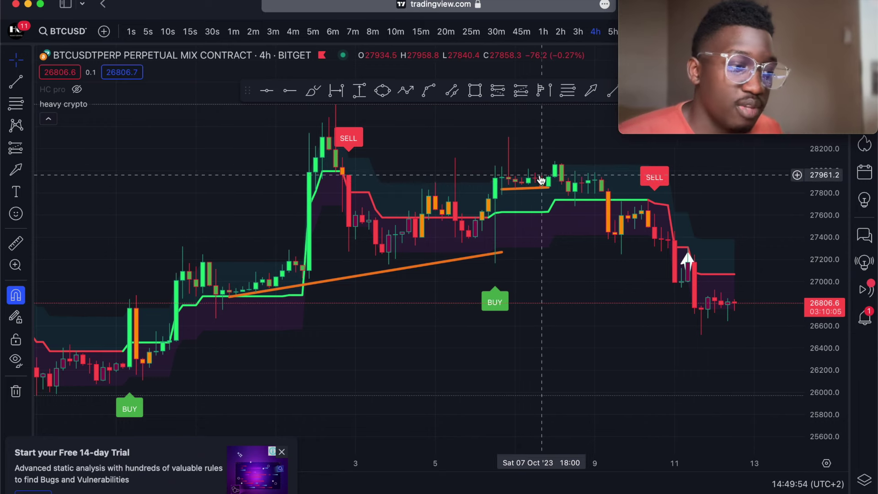
pyautogui.click(77, 89)
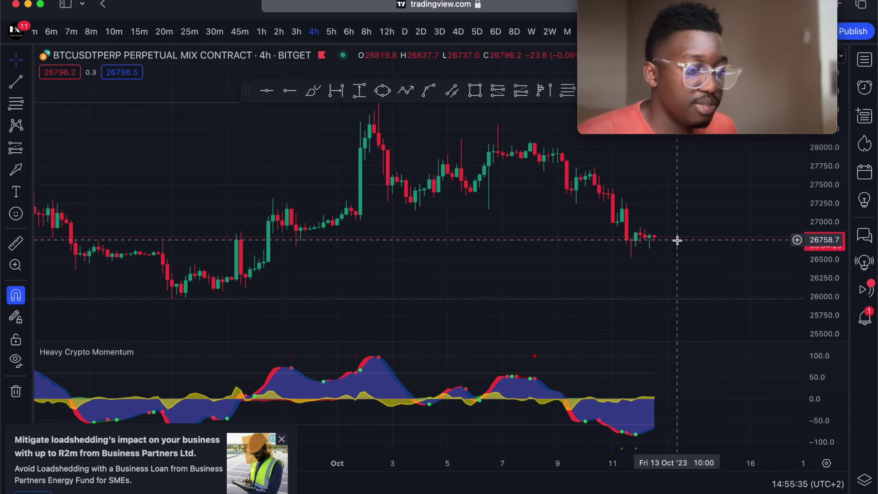
# - Close the advertisement covering the Heavy Crypto Momentum pane and switch the BTCUSDT chart to the daily timeframe with a compressed price scale
pyautogui.hscroll(-5, 500, 455)
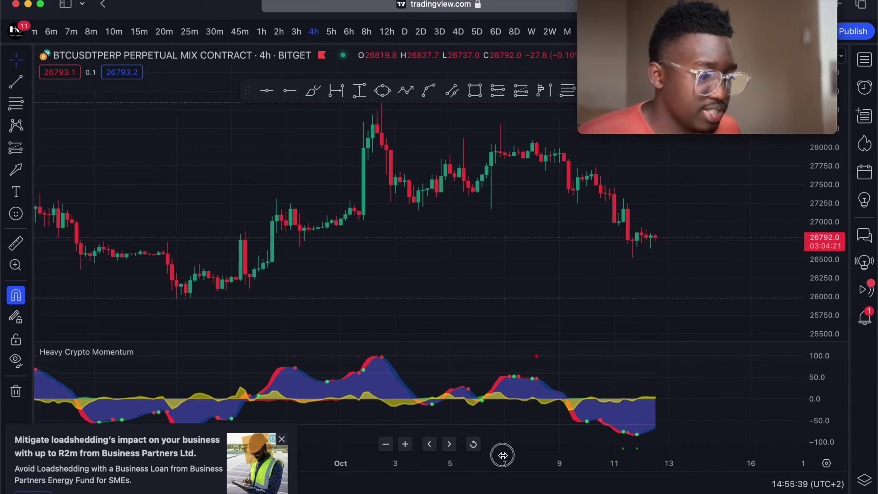
pyautogui.click(282, 439)
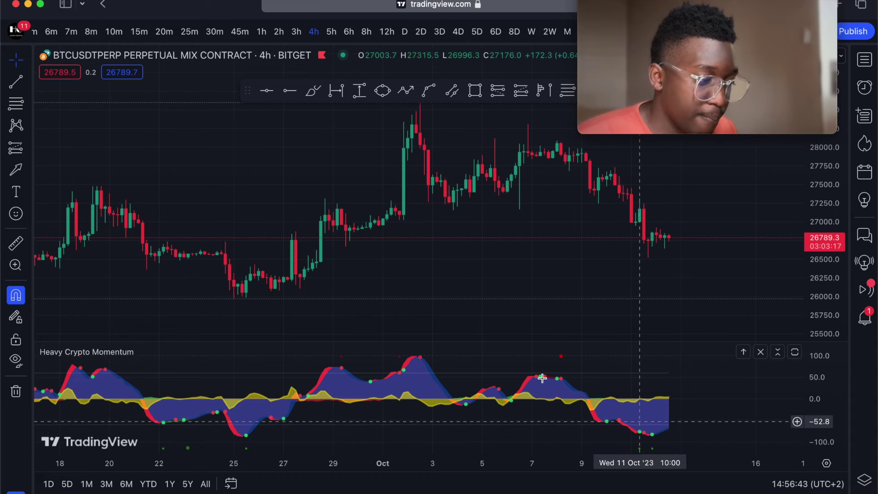
pyautogui.click(405, 32)
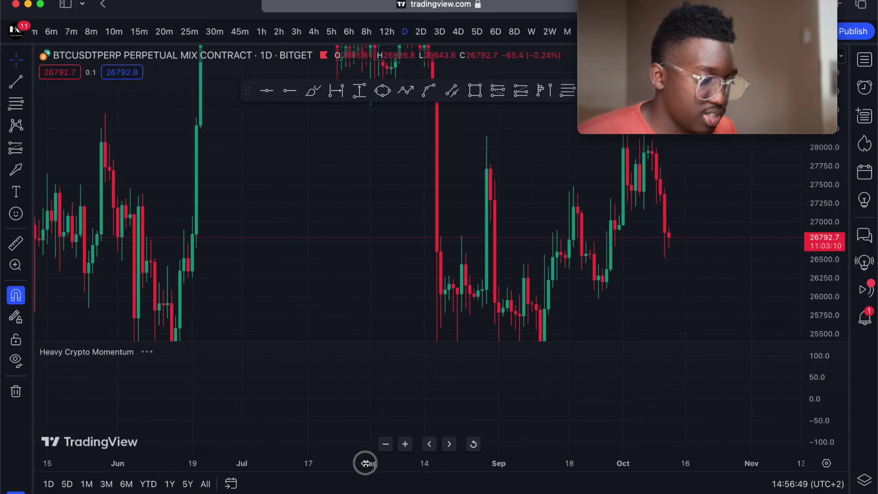
pyautogui.moveTo(365, 463); pyautogui.dragTo(403, 463)
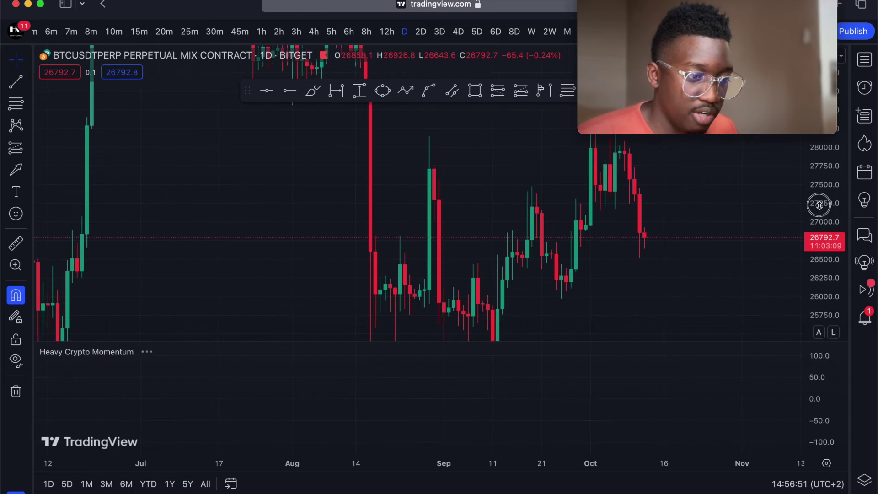
pyautogui.moveTo(819, 205); pyautogui.dragTo(821, 246)
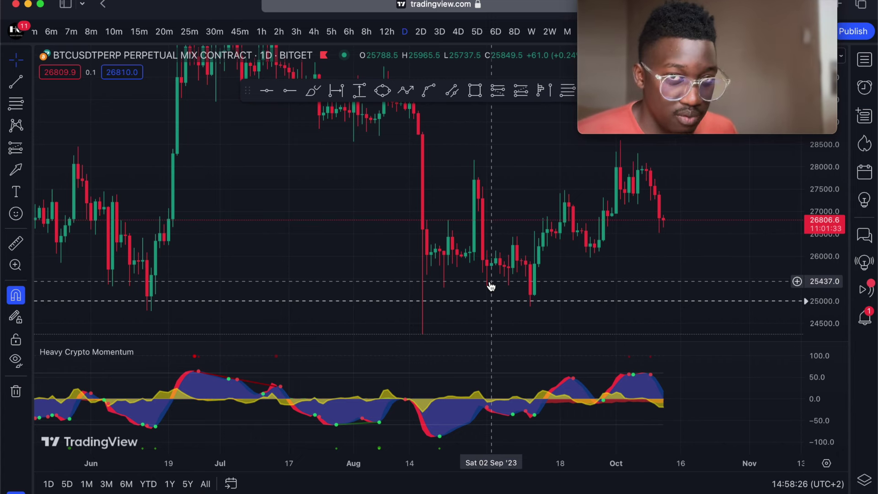
pyautogui.moveTo(827, 169); pyautogui.dragTo(826, 175)
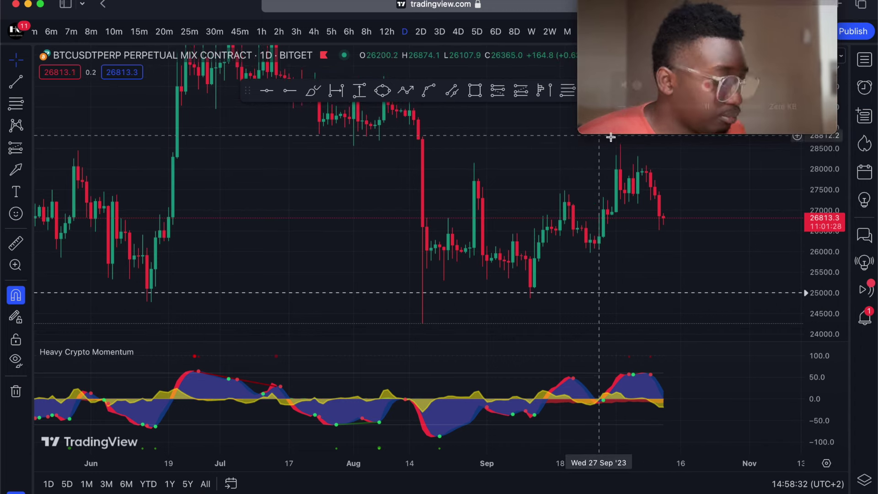